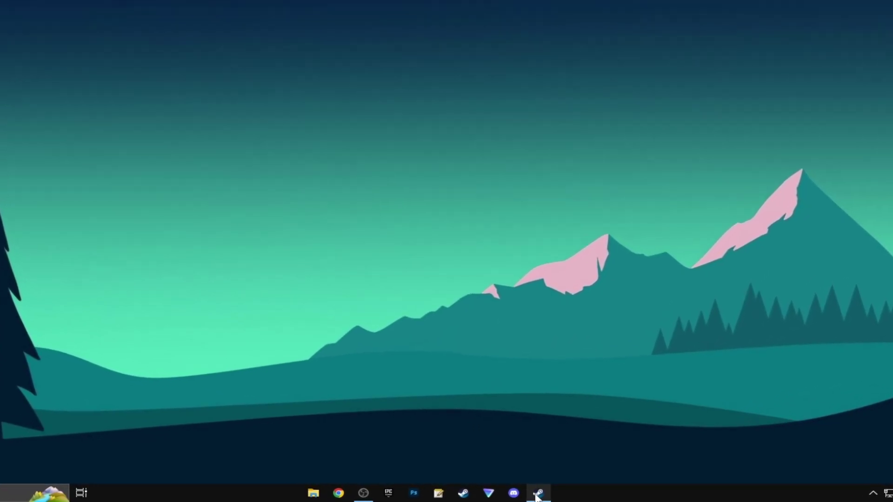
Turn off animated avatars and avatar frames in Steam's settings
{"action": "right_click", "coordinate": [524, 495]}
{"action": "left_click", "coordinate": [519, 339]}
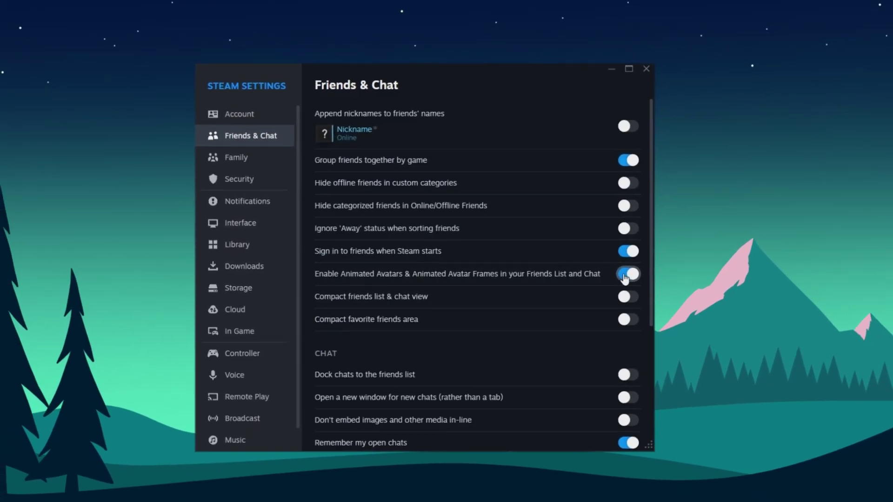
{"action": "left_click", "coordinate": [610, 273]}
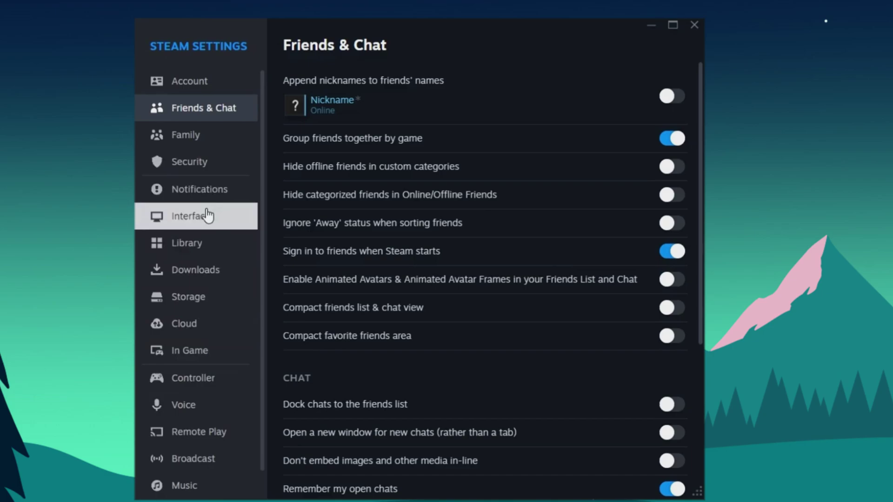
Disable smooth scrolling, GPU accelerated rendering and hardware video decoding in Interface, restarting later
{"action": "left_click", "coordinate": [208, 215]}
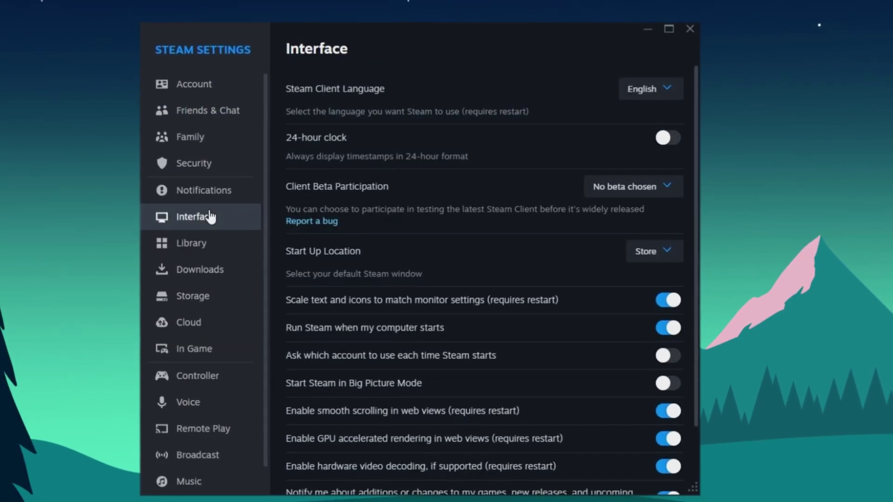
{"action": "scroll", "coordinate": [450, 286], "scroll_direction": "down", "scroll_amount": 2}
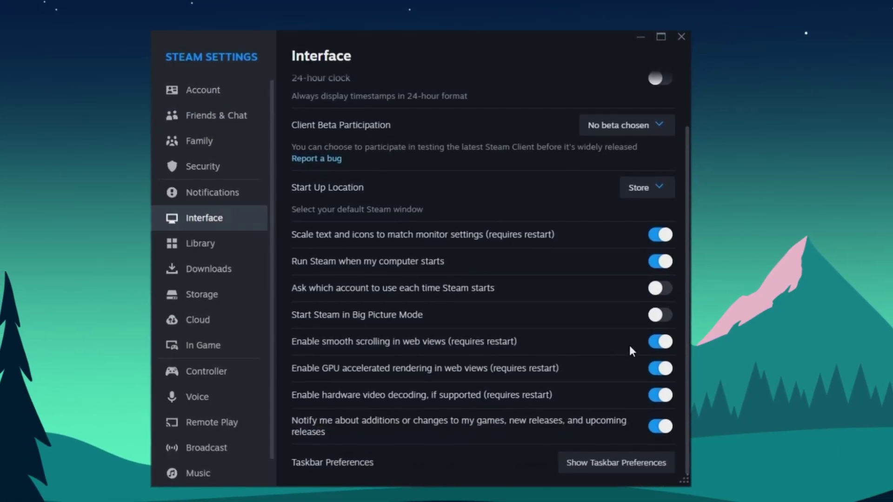
{"action": "left_click", "coordinate": [662, 343]}
{"action": "left_click", "coordinate": [474, 287]}
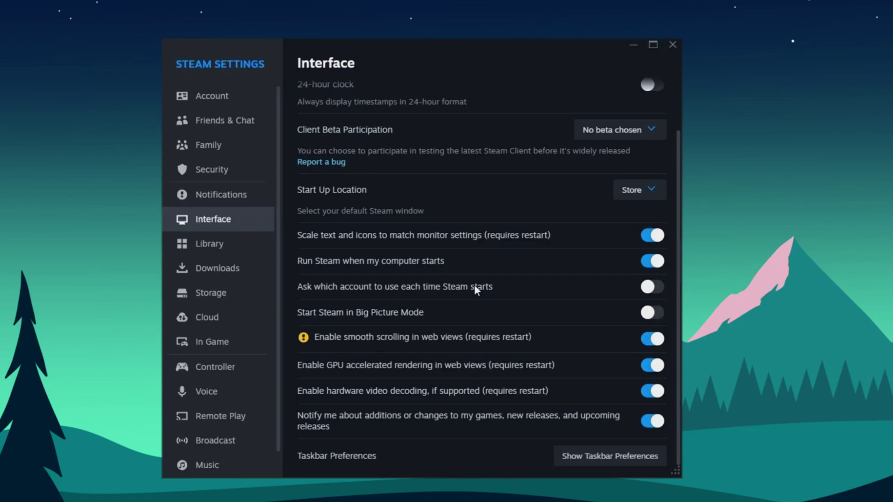
{"action": "left_click", "coordinate": [646, 363]}
{"action": "left_click", "coordinate": [476, 287]}
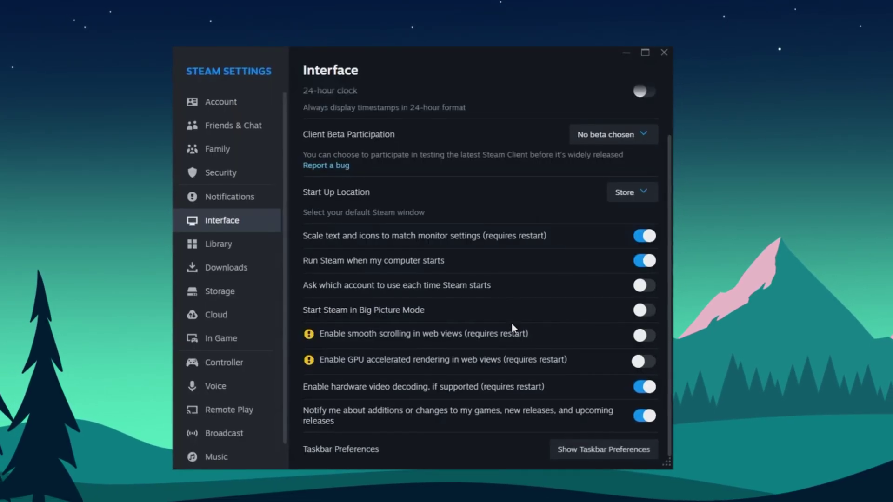
{"action": "left_click", "coordinate": [640, 384]}
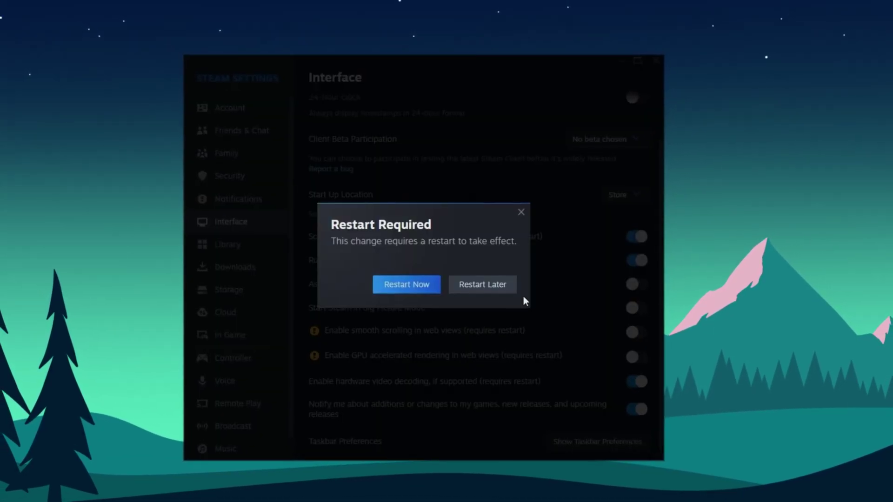
{"action": "left_click", "coordinate": [481, 283]}
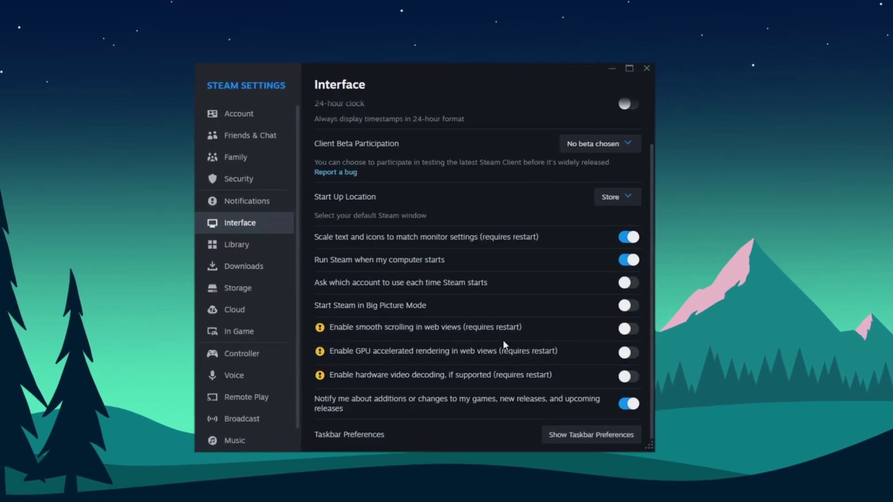
{"action": "scroll", "coordinate": [505, 344], "scroll_direction": "down", "scroll_amount": 1}
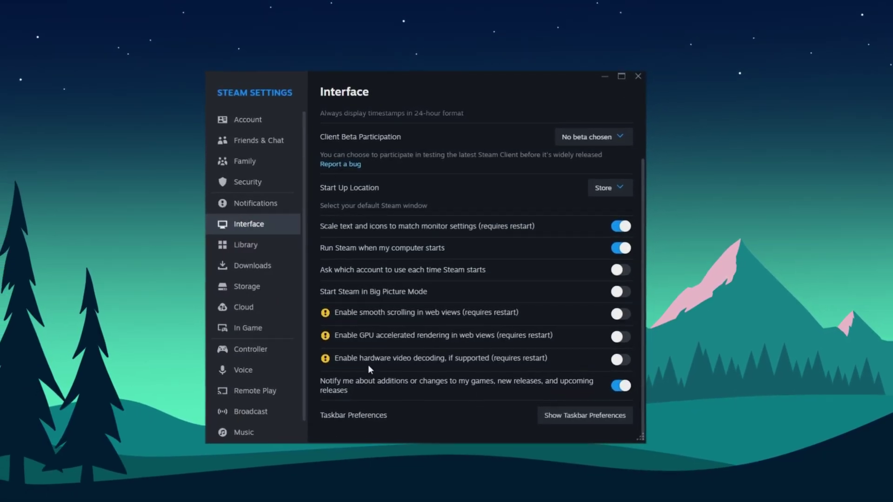
Enable Disable Community Content in Library settings, then browse Counter-Strike 2's installed files folder
{"action": "left_click", "coordinate": [251, 245]}
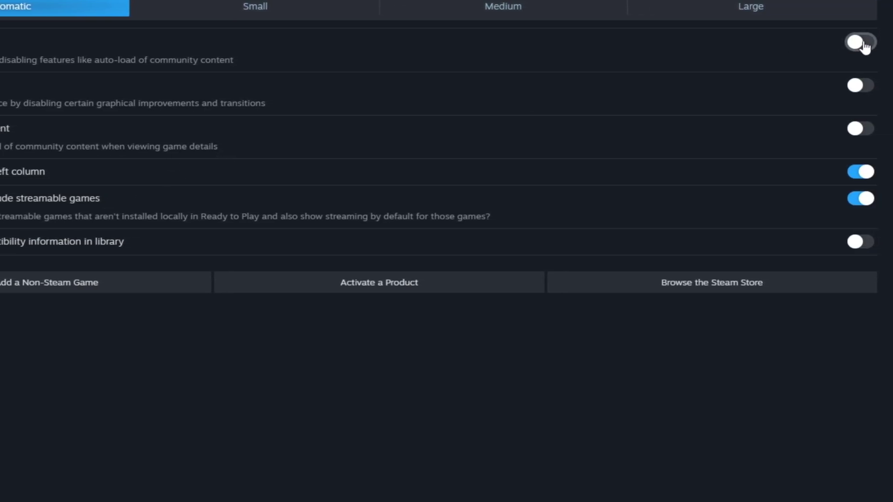
{"action": "left_click", "coordinate": [853, 132]}
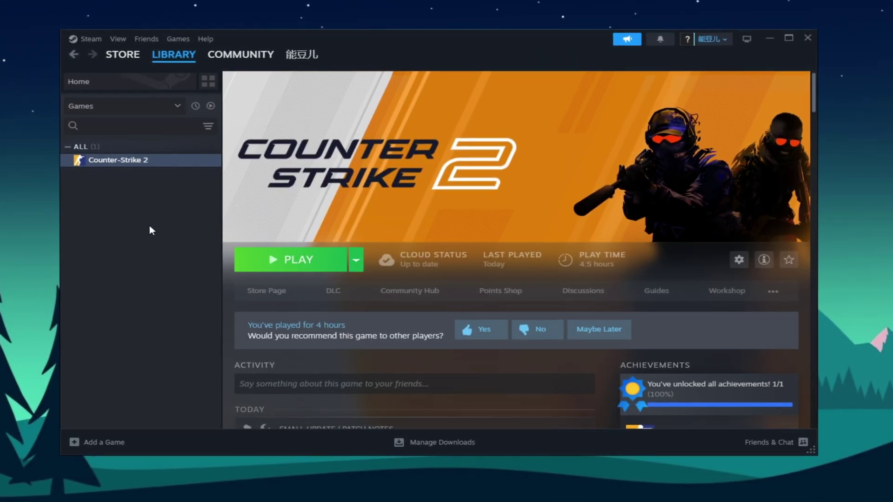
{"action": "right_click", "coordinate": [127, 159]}
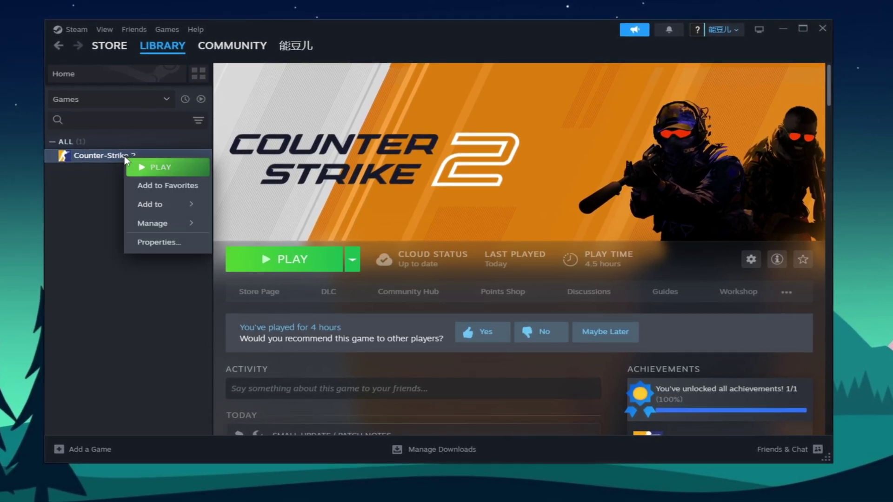
{"action": "left_click", "coordinate": [147, 242]}
{"action": "left_click", "coordinate": [232, 188]}
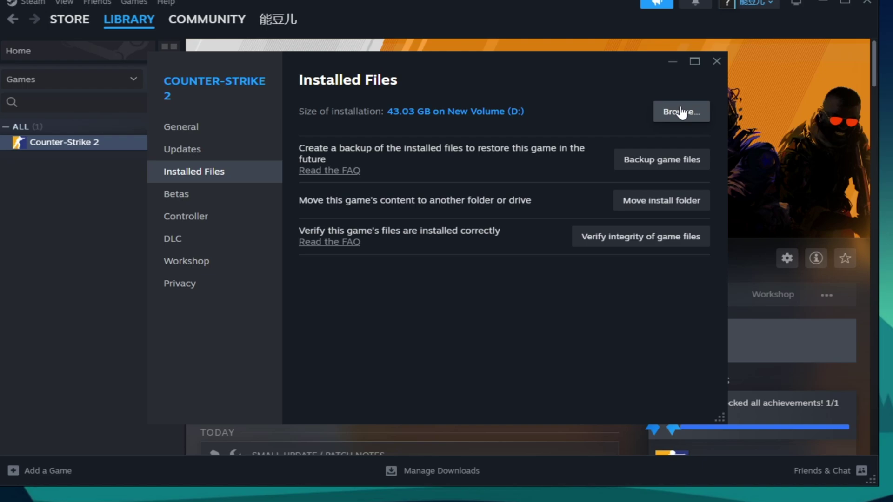
{"action": "left_click", "coordinate": [681, 112]}
Go into game\bin\win64 and view cs2's Compatibility properties
{"action": "double_click", "coordinate": [324, 157]}
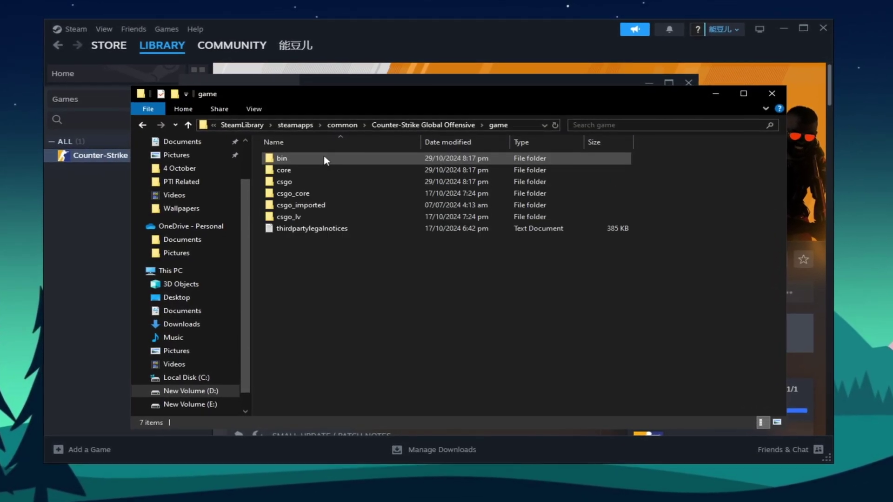
{"action": "double_click", "coordinate": [323, 158]}
{"action": "double_click", "coordinate": [323, 157]}
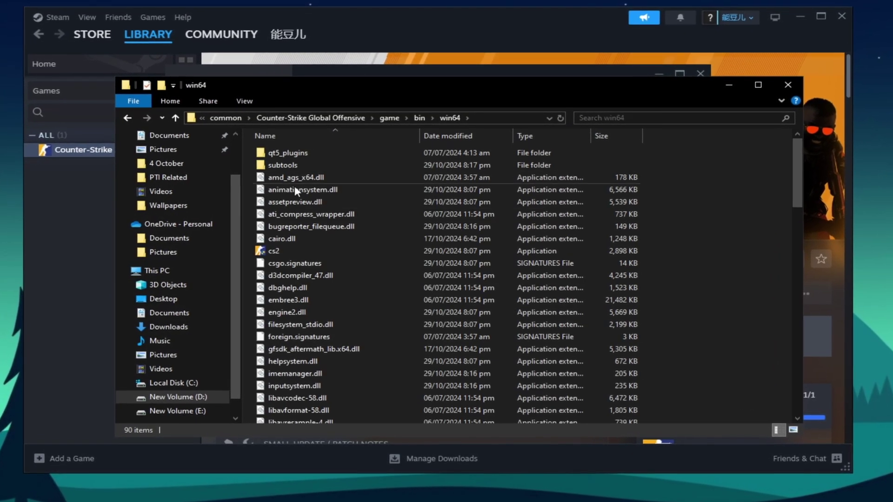
{"action": "right_click", "coordinate": [324, 253]}
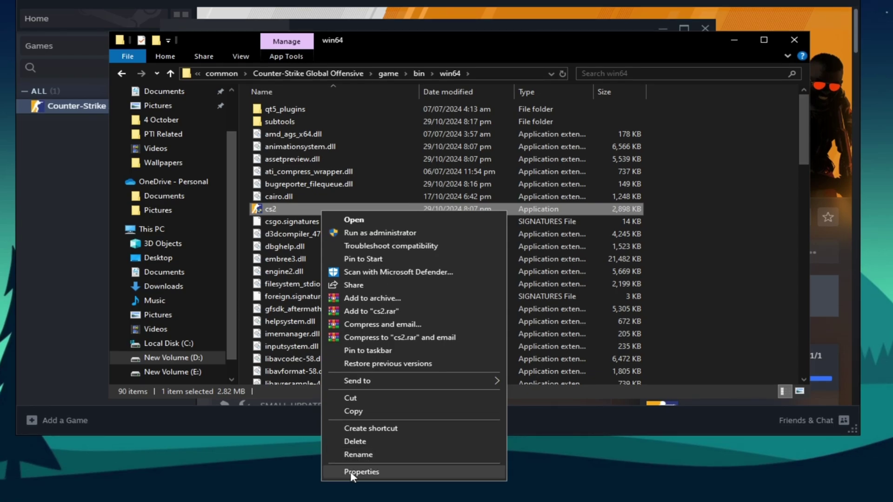
{"action": "left_click", "coordinate": [351, 472]}
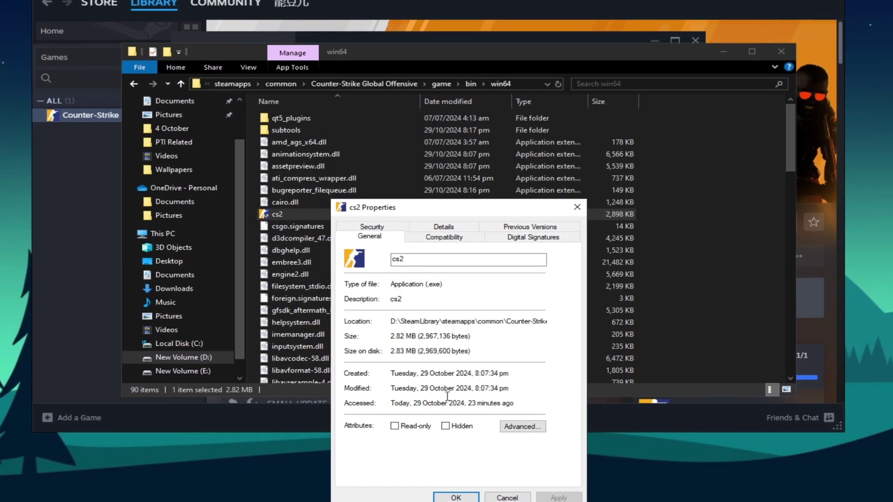
{"action": "left_click", "coordinate": [444, 237]}
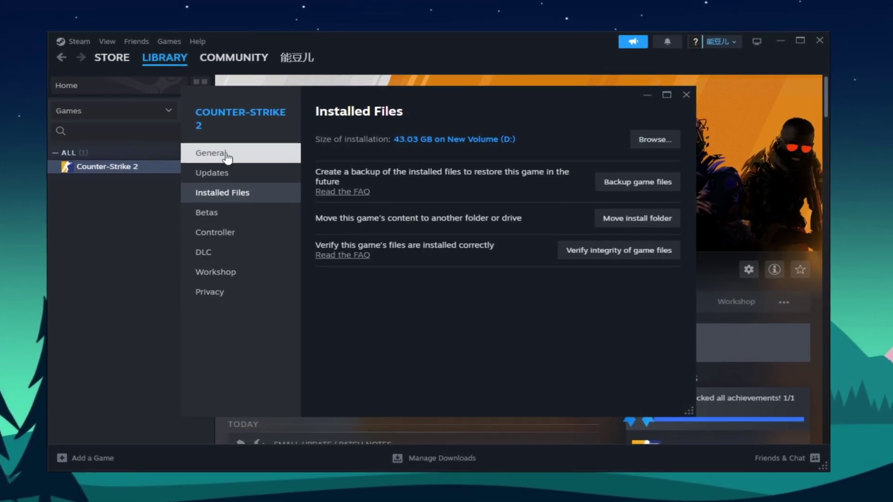
Switch to the General page of Counter-Strike 2's Properties
{"action": "left_click", "coordinate": [226, 155]}
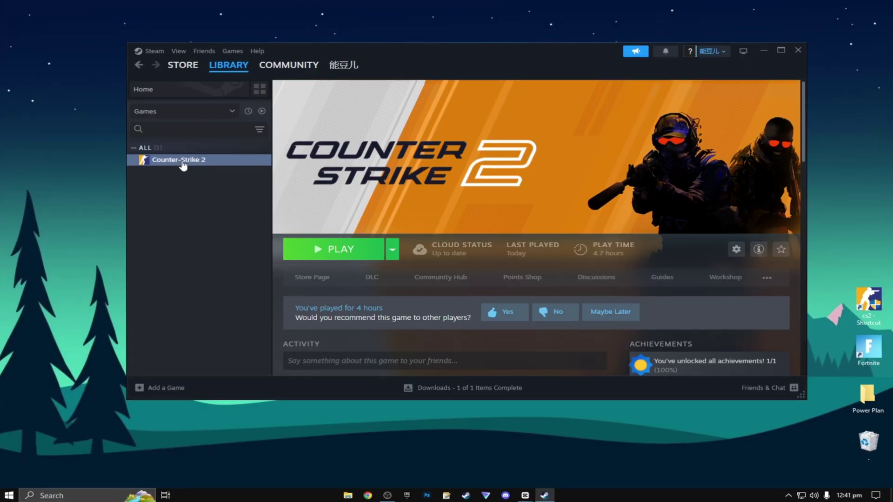
Open Counter-Strike 2's Move install folder dialog and check the Local Drive (C:) target list
{"action": "right_click", "coordinate": [183, 161]}
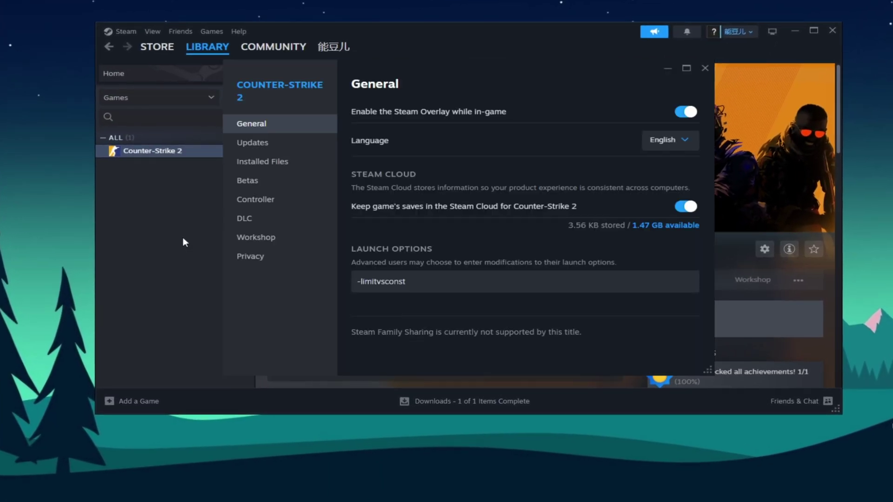
{"action": "left_click", "coordinate": [262, 162]}
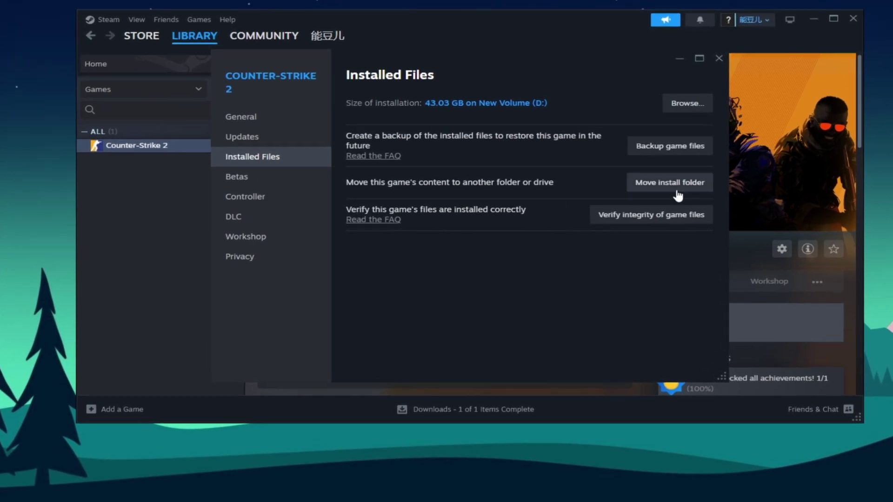
{"action": "left_click", "coordinate": [656, 187]}
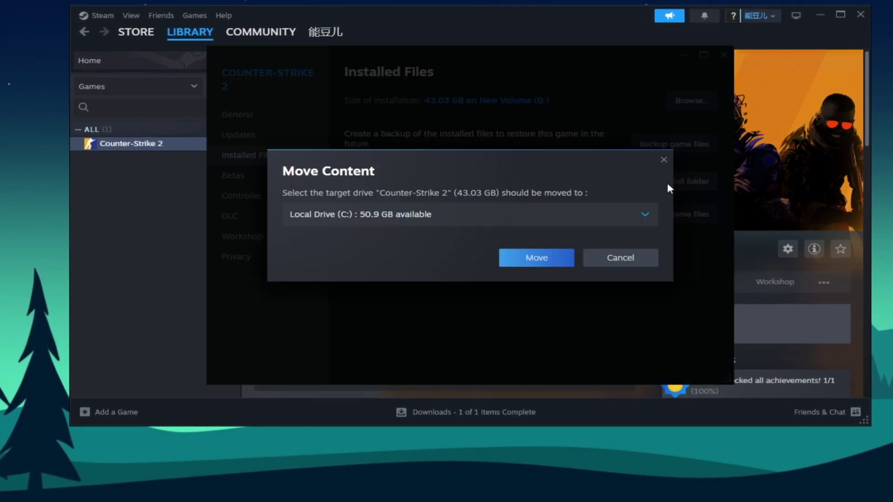
{"action": "left_click", "coordinate": [495, 219]}
{"action": "left_click", "coordinate": [495, 219]}
{"action": "left_click", "coordinate": [495, 219]}
{"action": "left_click", "coordinate": [495, 218]}
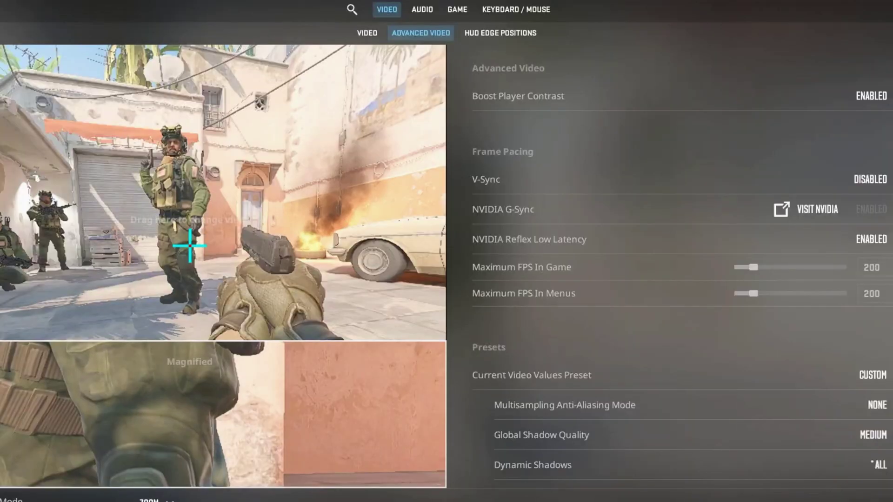
{"action": "scroll", "coordinate": [674, 279], "scroll_direction": "down", "scroll_amount": 5}
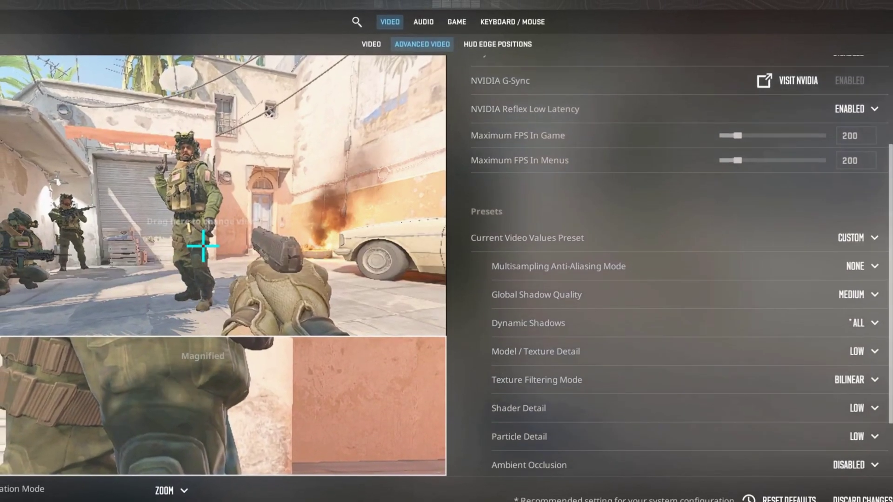
{"action": "scroll", "coordinate": [876, 450], "scroll_direction": "down", "scroll_amount": 3}
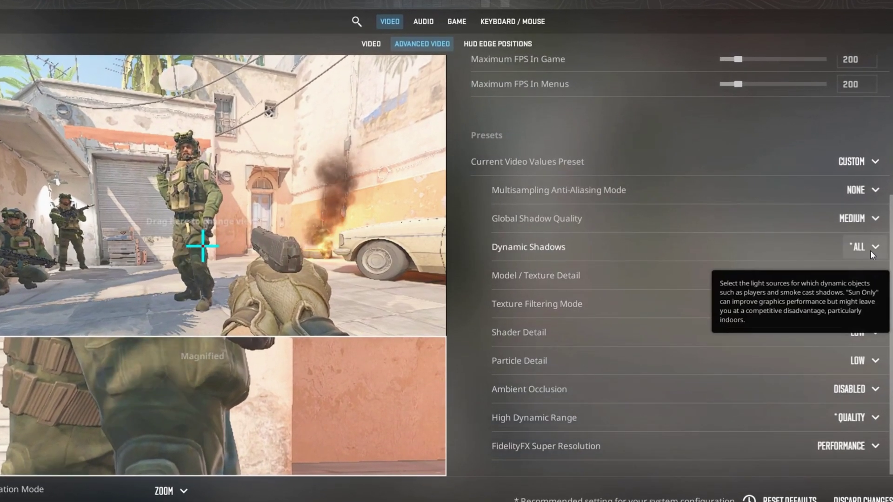
{"action": "left_click", "coordinate": [870, 250]}
{"action": "left_click", "coordinate": [864, 269]}
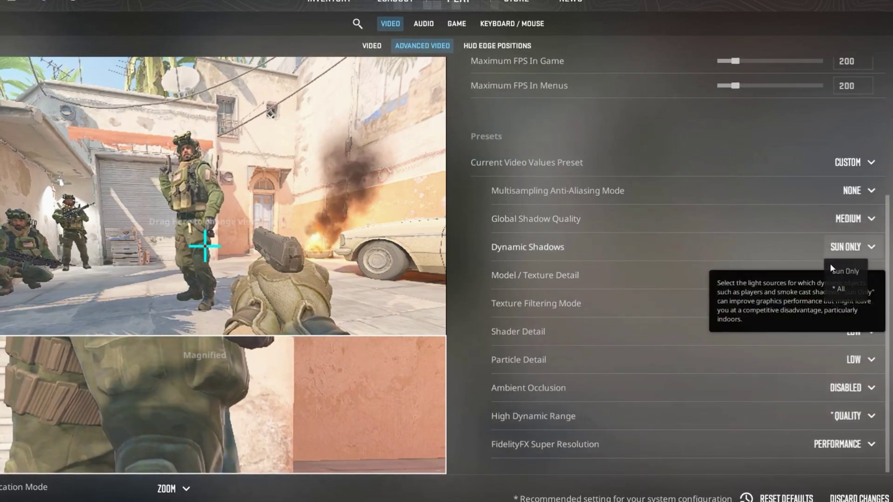
{"action": "left_click", "coordinate": [858, 248]}
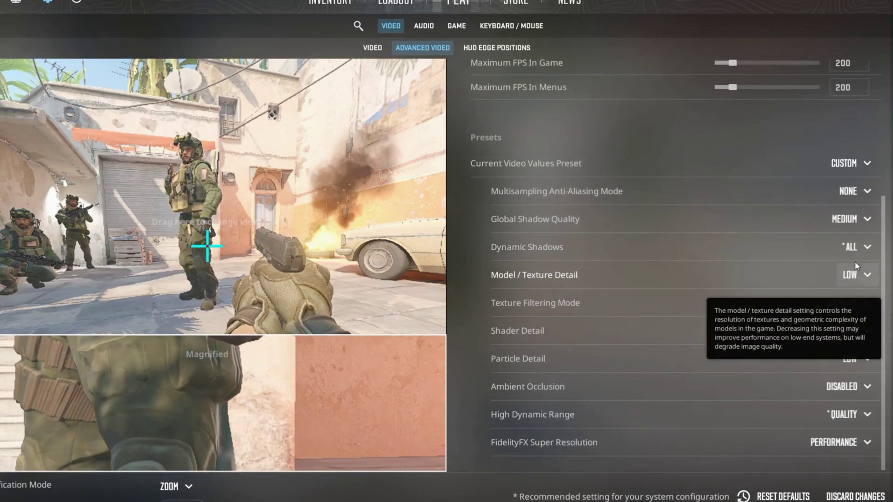
{"action": "left_click", "coordinate": [856, 247]}
{"action": "left_click", "coordinate": [839, 270]}
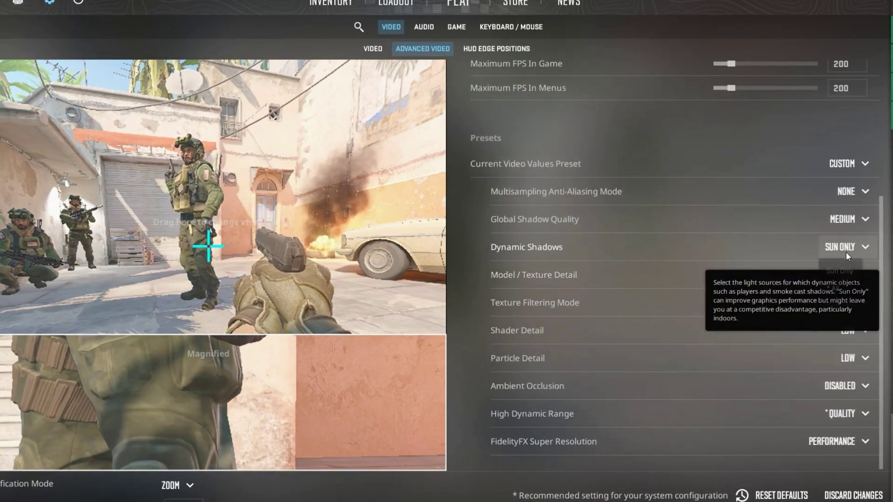
{"action": "left_click", "coordinate": [846, 251]}
{"action": "left_click", "coordinate": [840, 288]}
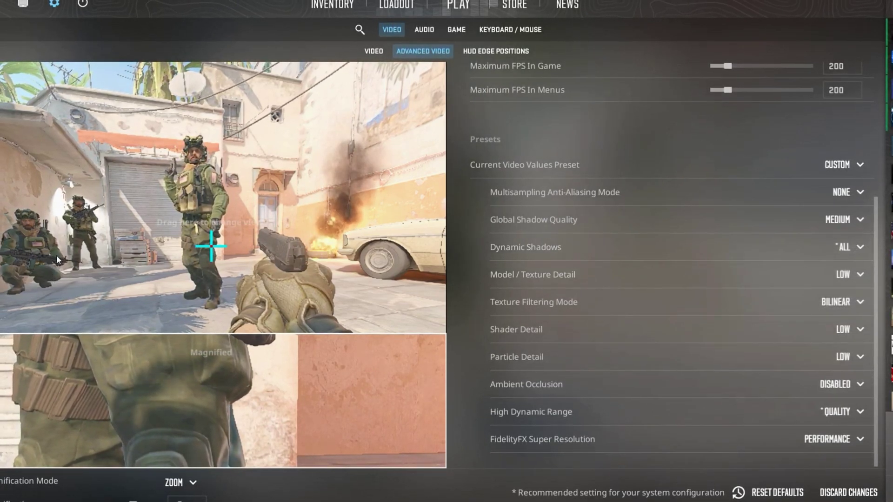
Try Low and Very High for Global Shadow Quality, settling on Medium
{"action": "left_click", "coordinate": [843, 221]}
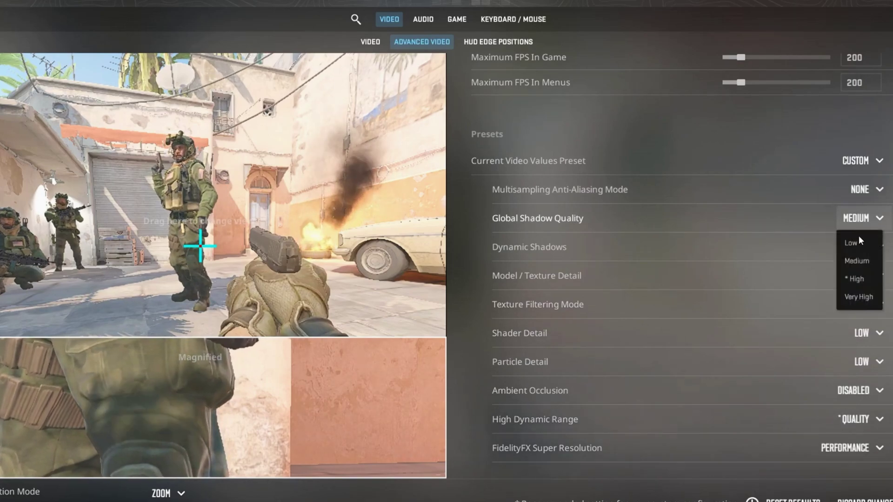
{"action": "left_click", "coordinate": [854, 242]}
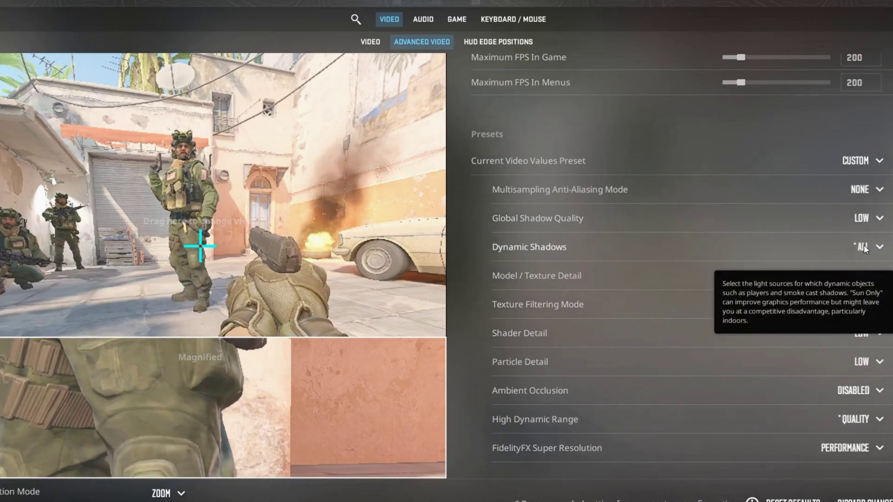
{"action": "left_click", "coordinate": [863, 229]}
{"action": "left_click", "coordinate": [868, 262]}
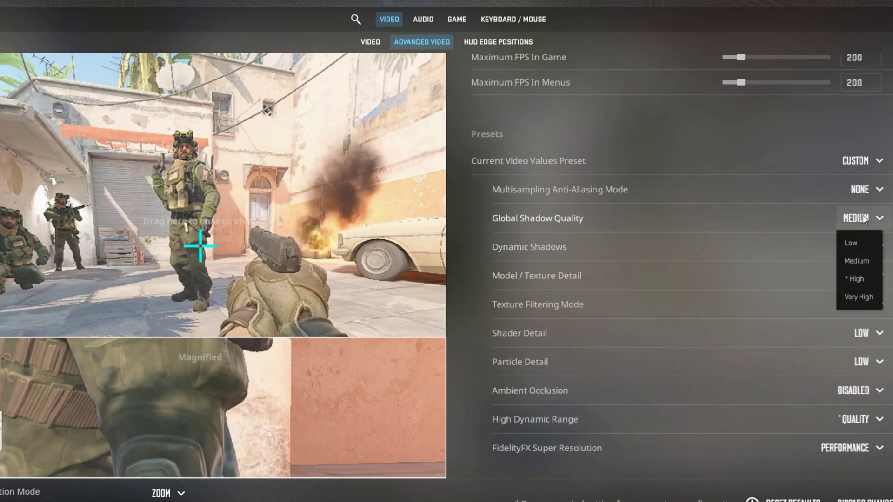
{"action": "left_click", "coordinate": [856, 292]}
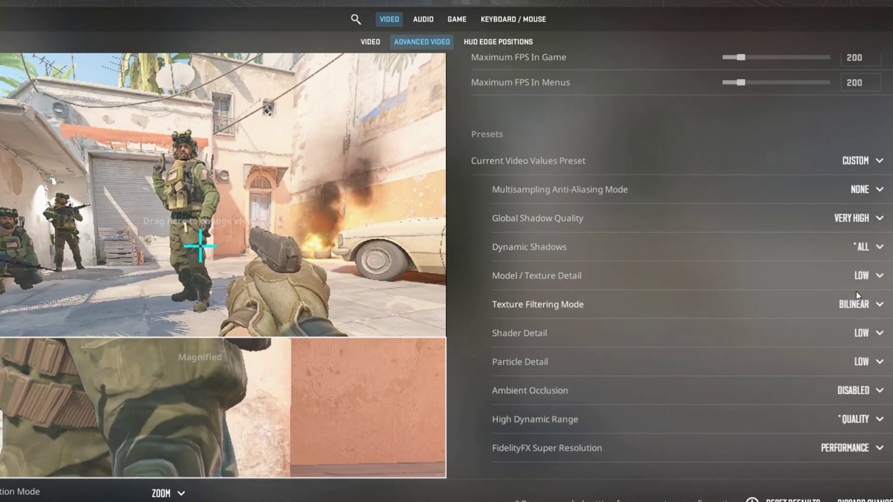
{"action": "left_click", "coordinate": [855, 217]}
{"action": "left_click", "coordinate": [851, 260]}
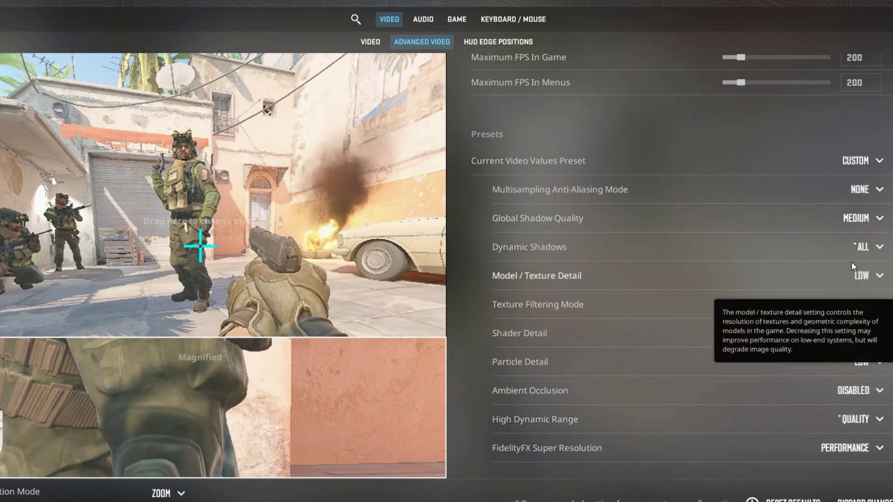
{"action": "left_click", "coordinate": [856, 222]}
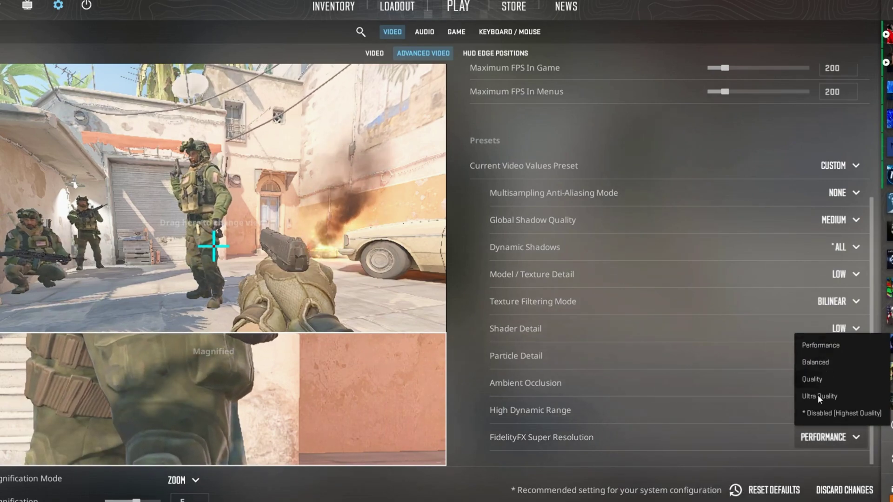
Toggle FidelityFX Super Resolution to Disabled, then back to Performance
{"action": "left_click", "coordinate": [817, 412]}
{"action": "left_click", "coordinate": [818, 436]}
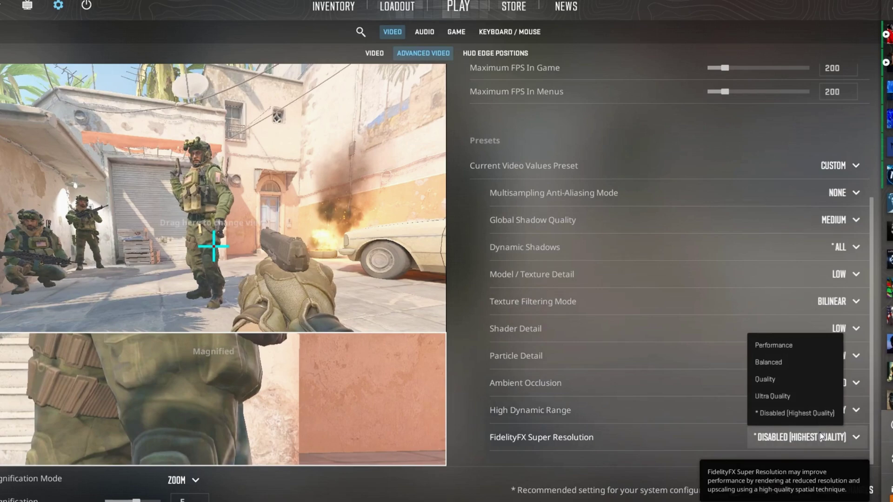
{"action": "left_click", "coordinate": [798, 347]}
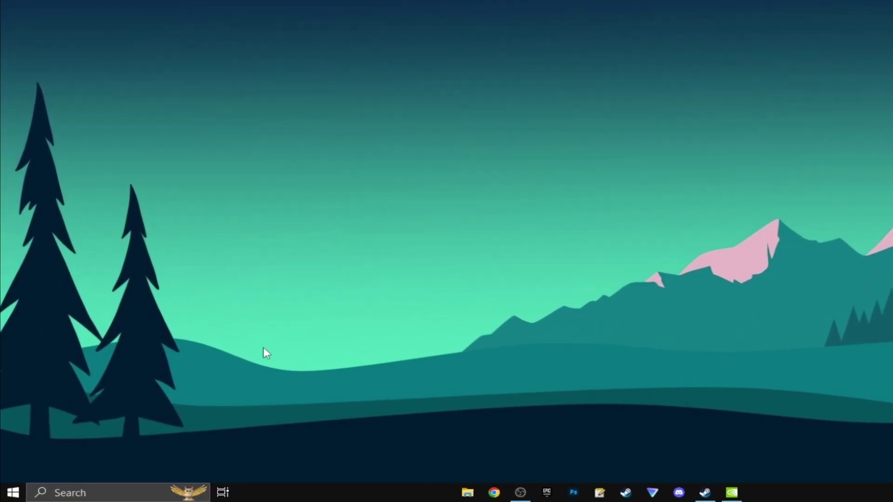
Open Device Manager and disable the High Precision Event Timer under System devices
{"action": "key", "text": "super+s"}
{"action": "type", "text": "de"}
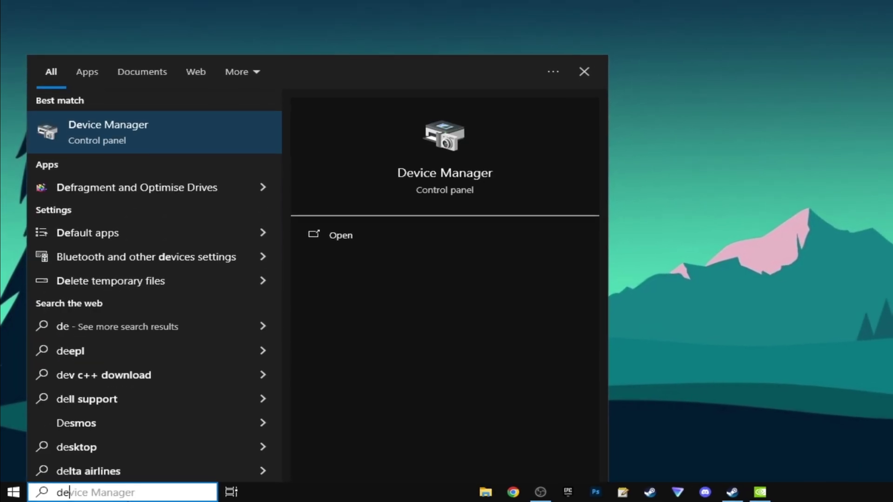
{"action": "type", "text": "vi"}
{"action": "left_click", "coordinate": [110, 141]}
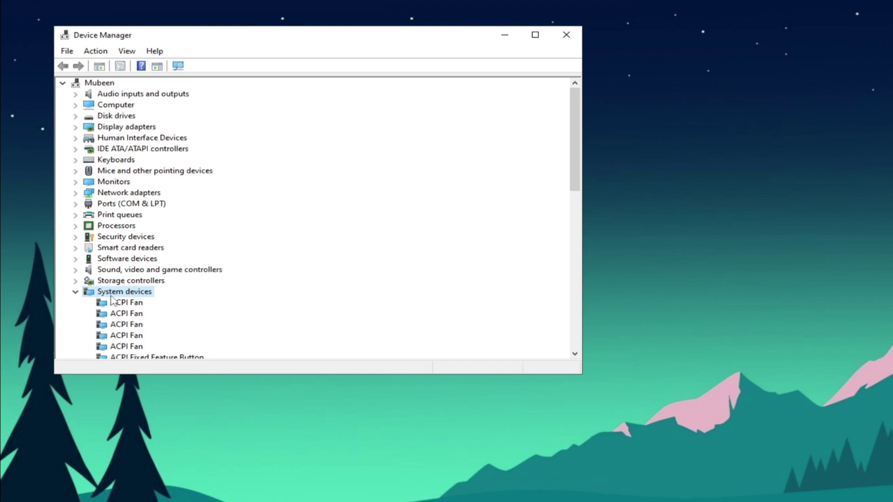
{"action": "double_click", "coordinate": [125, 293]}
{"action": "double_click", "coordinate": [125, 293]}
{"action": "left_click", "coordinate": [117, 223]}
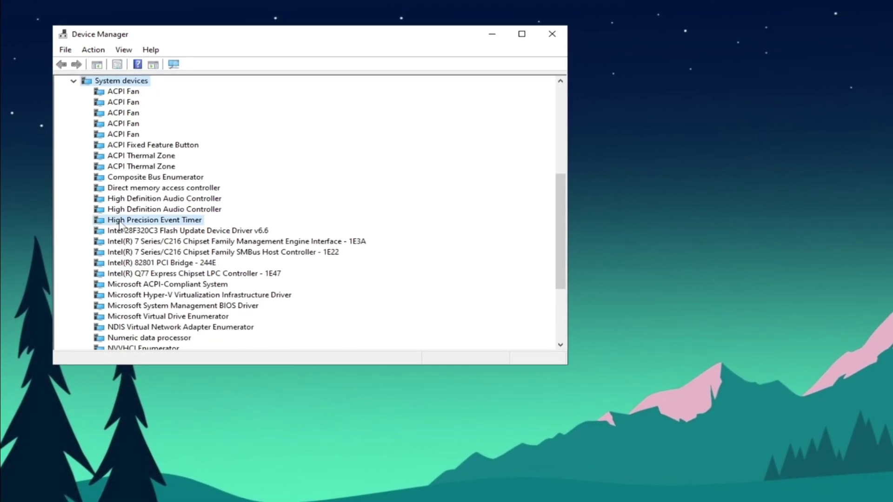
{"action": "right_click", "coordinate": [145, 225]}
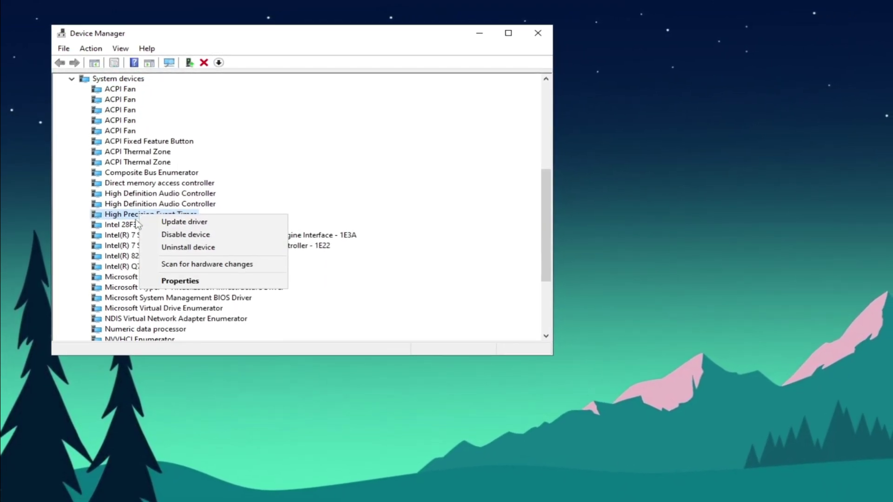
{"action": "left_click", "coordinate": [163, 234]}
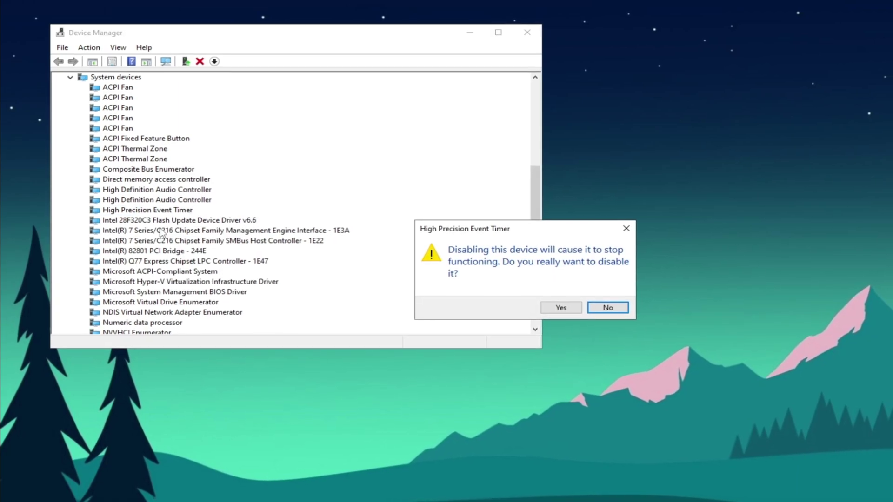
{"action": "left_click", "coordinate": [551, 308]}
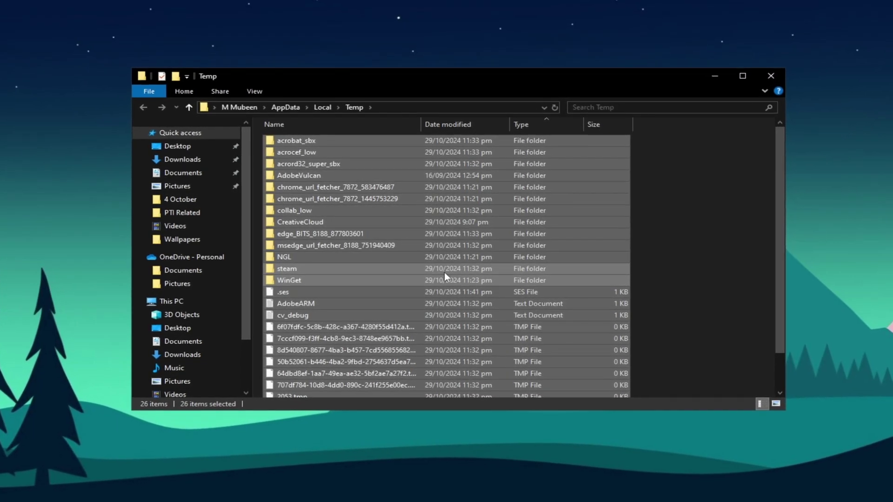
Delete all selected files and folders in AppData\Local\Temp
{"action": "right_click", "coordinate": [444, 273]}
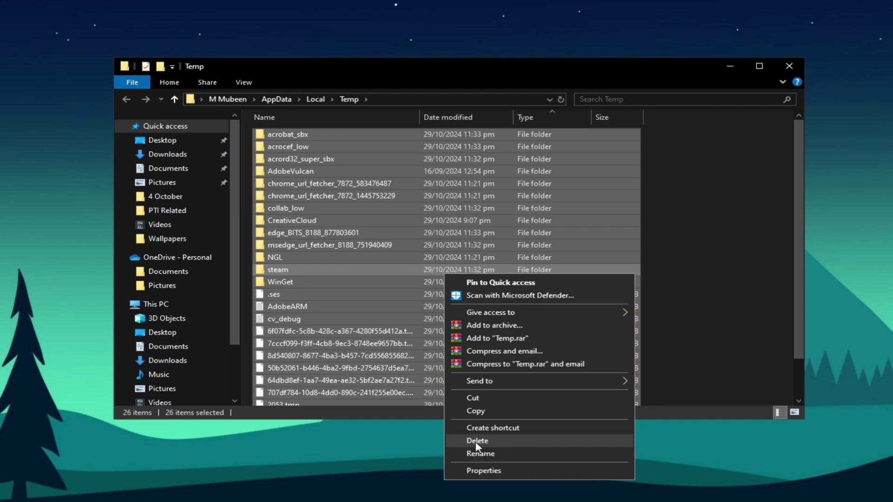
{"action": "left_click", "coordinate": [476, 440]}
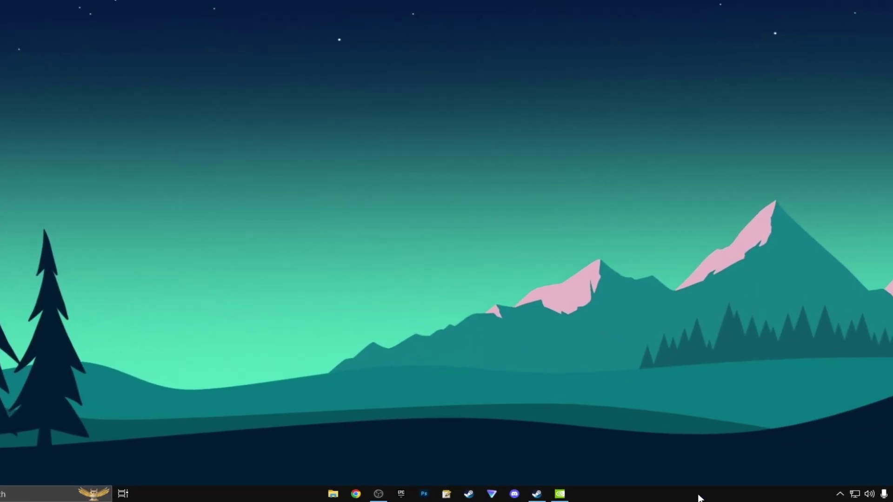
In Task Manager's Startup apps, check that Xbox, TranslucentTB and PC Manager are Disabled
{"action": "right_click", "coordinate": [699, 498]}
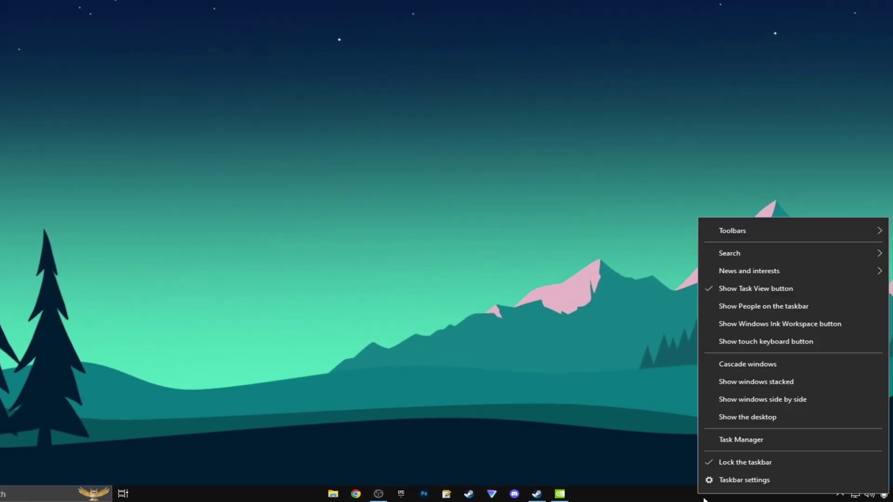
{"action": "left_click", "coordinate": [740, 441]}
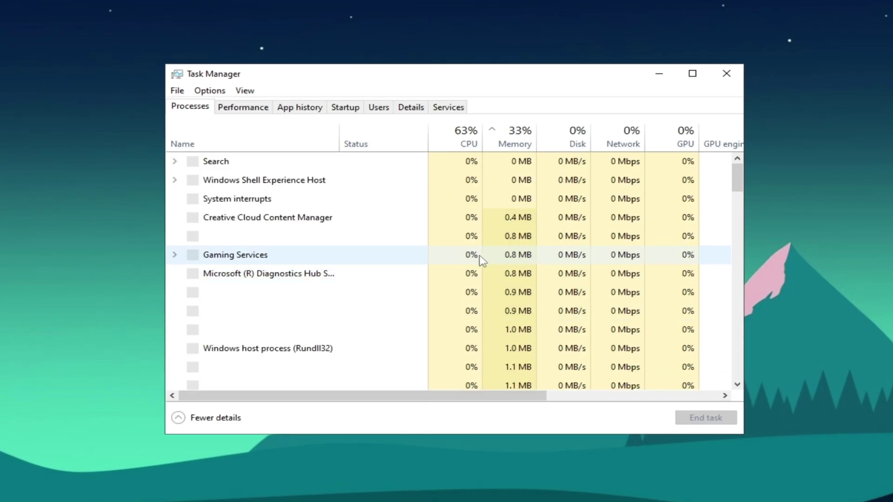
{"action": "left_click", "coordinate": [345, 108]}
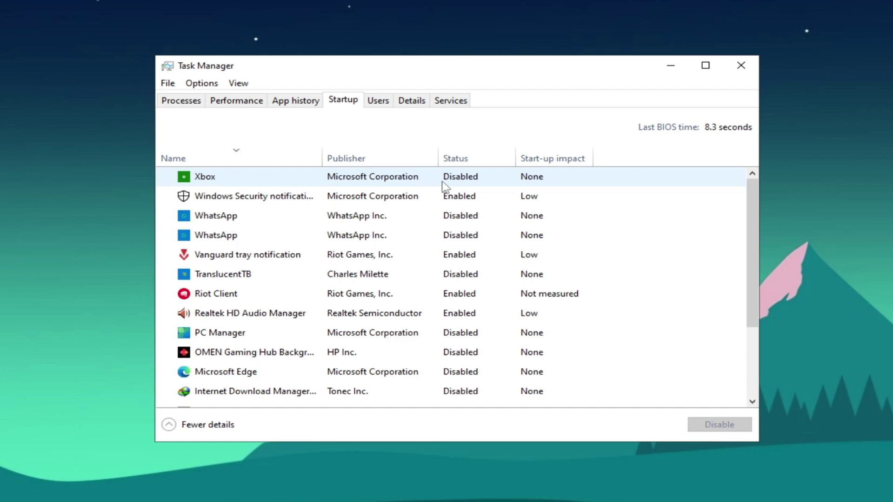
{"action": "left_click", "coordinate": [458, 182]}
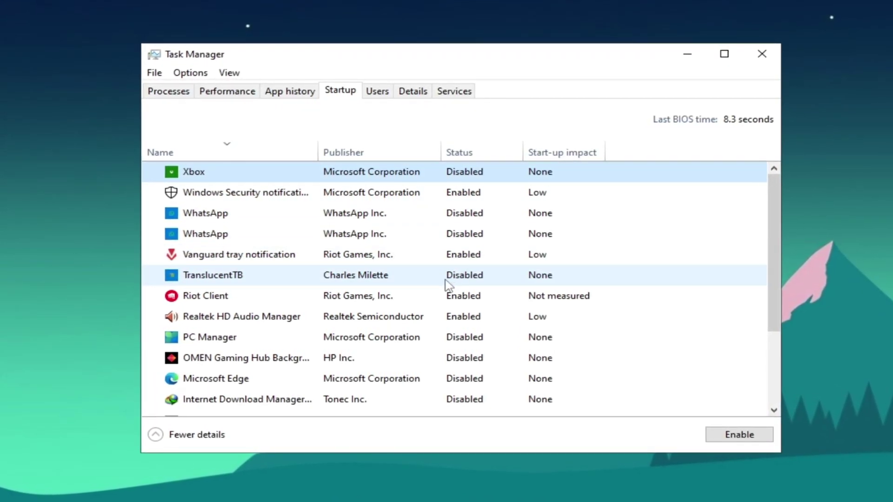
{"action": "left_click", "coordinate": [455, 282]}
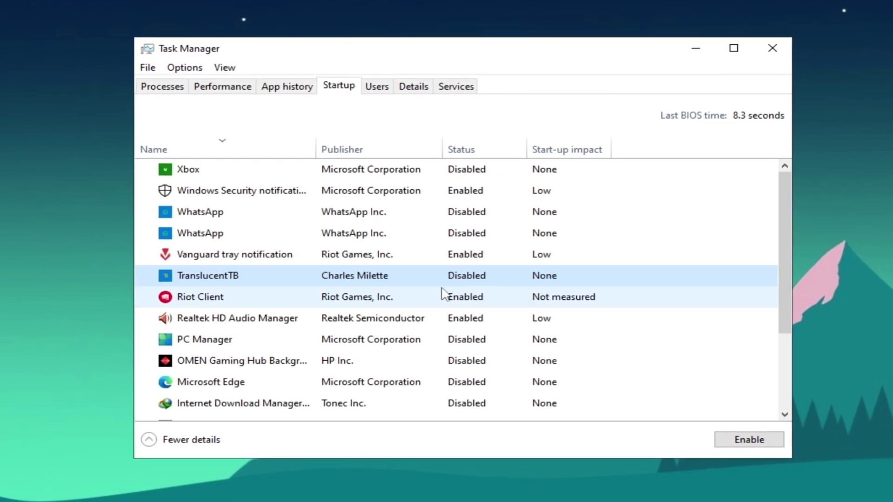
{"action": "left_click", "coordinate": [471, 342]}
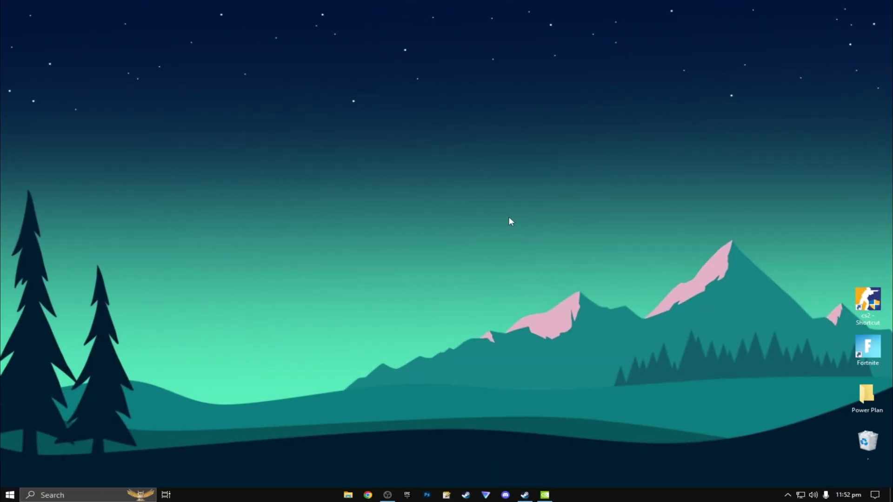
In NVIDIA Control Panel's Manage 3D Settings, start adding a program under Program Settings
{"action": "right_click", "coordinate": [510, 219]}
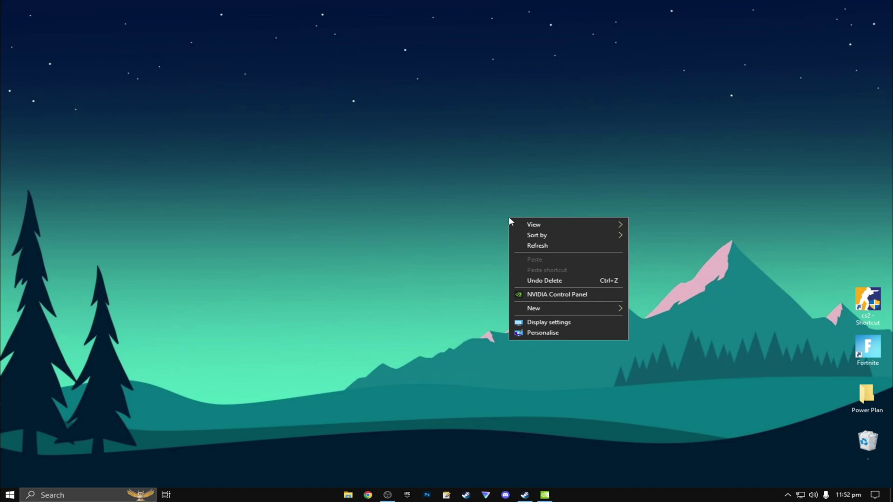
{"action": "left_click", "coordinate": [548, 294]}
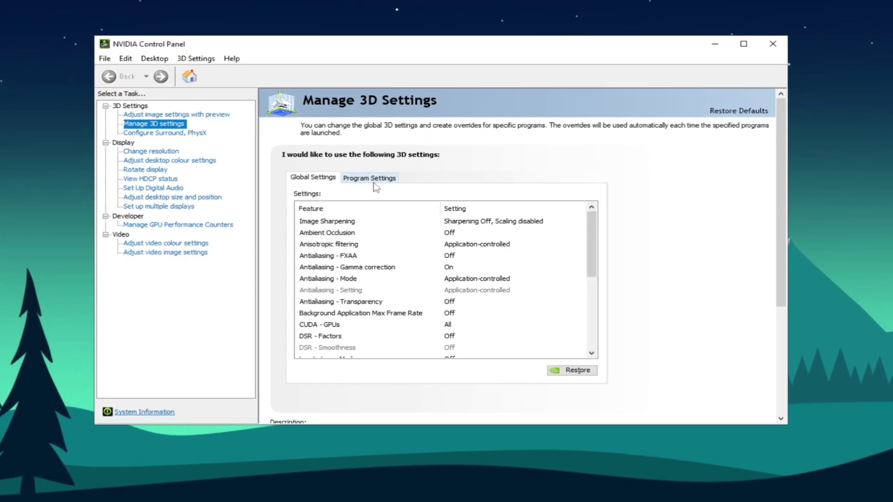
{"action": "left_click", "coordinate": [374, 183]}
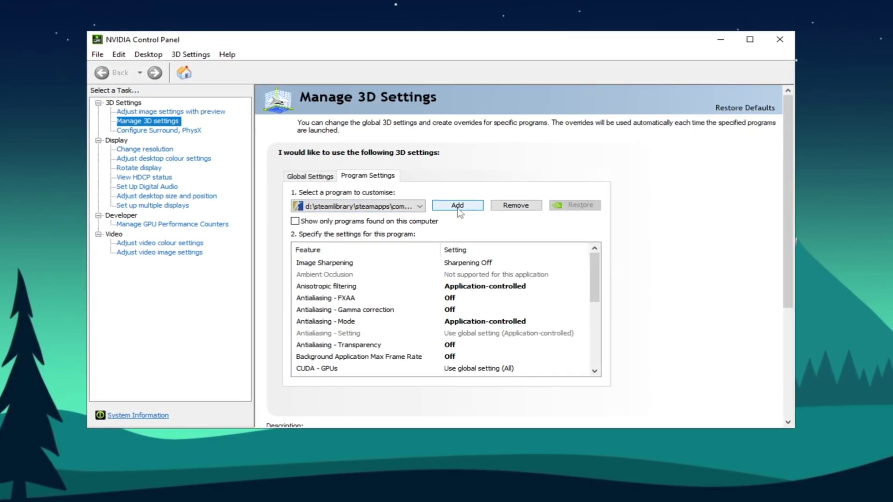
{"action": "left_click", "coordinate": [458, 208]}
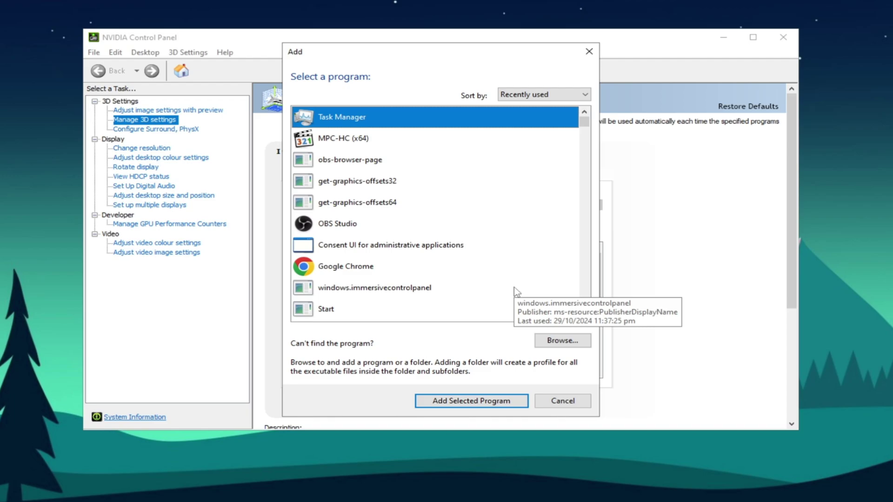
{"action": "left_click", "coordinate": [562, 340]}
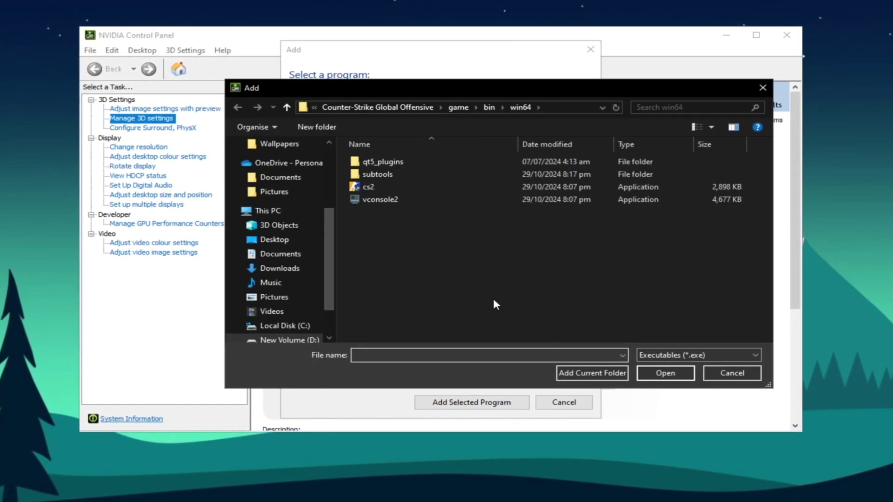
Add cs2.exe from D:\SteamLibrary\steamapps\common\Counter-Strike Global Offensive\game\bin\win64
{"action": "scroll", "coordinate": [326, 269], "scroll_direction": "down", "scroll_amount": 2}
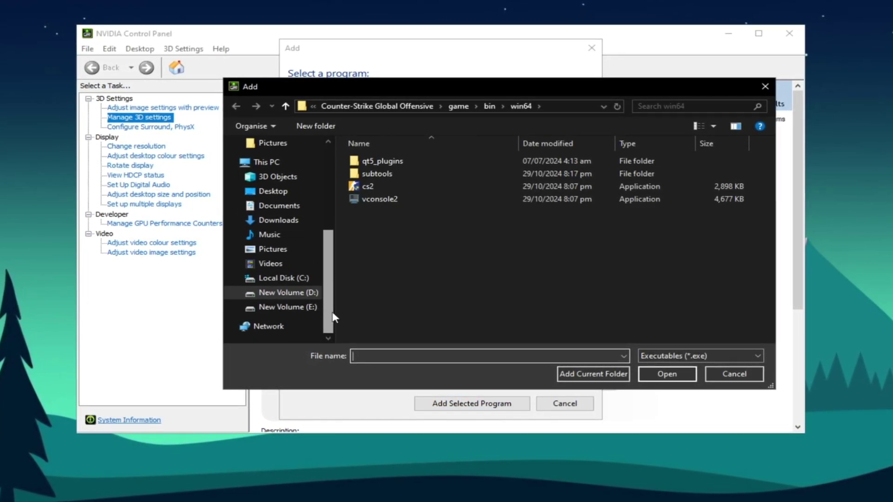
{"action": "left_click", "coordinate": [309, 297]}
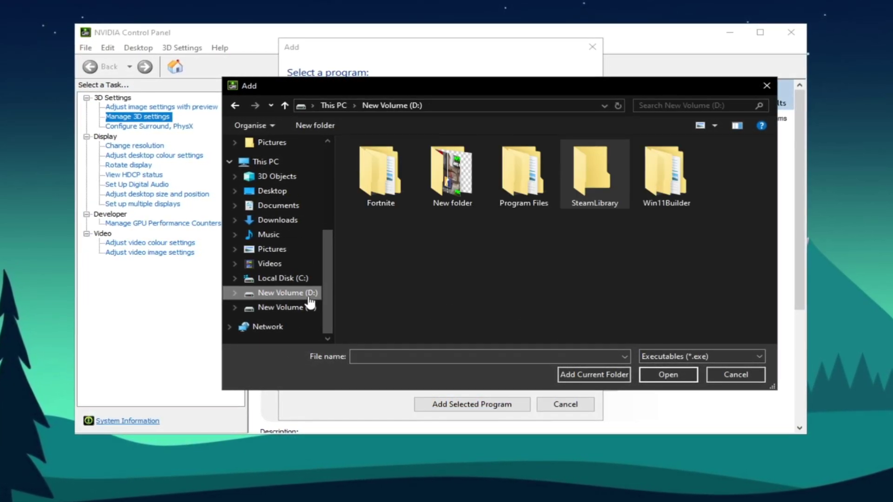
{"action": "double_click", "coordinate": [599, 192]}
{"action": "double_click", "coordinate": [387, 161]}
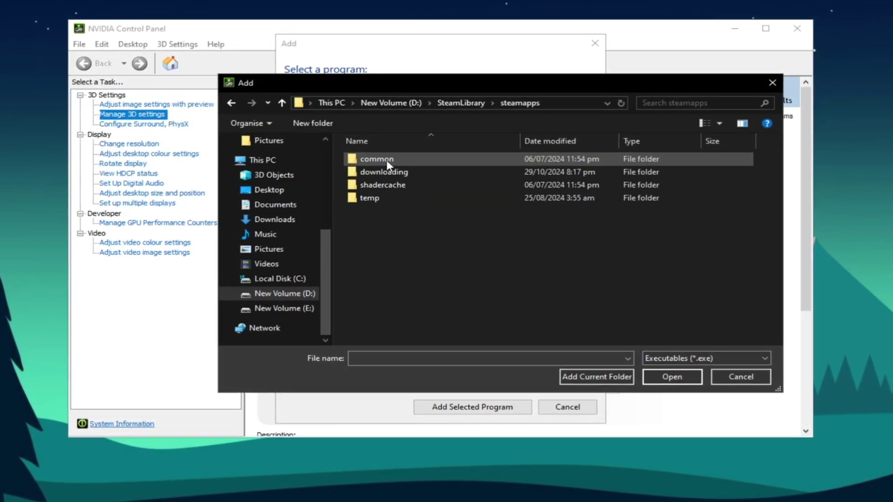
{"action": "double_click", "coordinate": [386, 160]}
{"action": "double_click", "coordinate": [386, 160]}
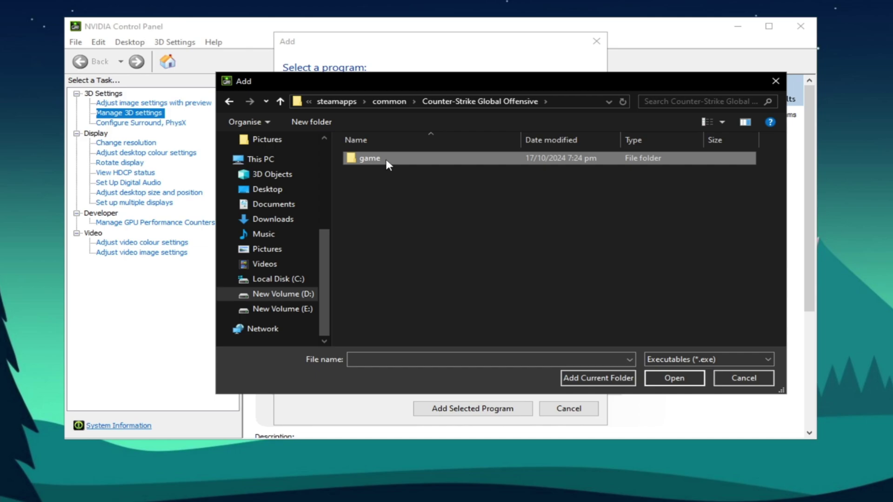
{"action": "double_click", "coordinate": [386, 159]}
{"action": "double_click", "coordinate": [384, 157]}
{"action": "double_click", "coordinate": [386, 158]}
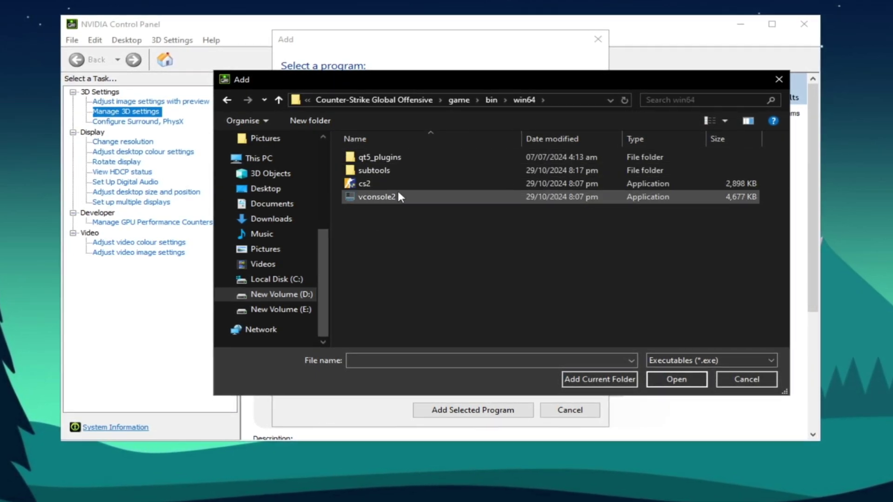
{"action": "left_click", "coordinate": [395, 183]}
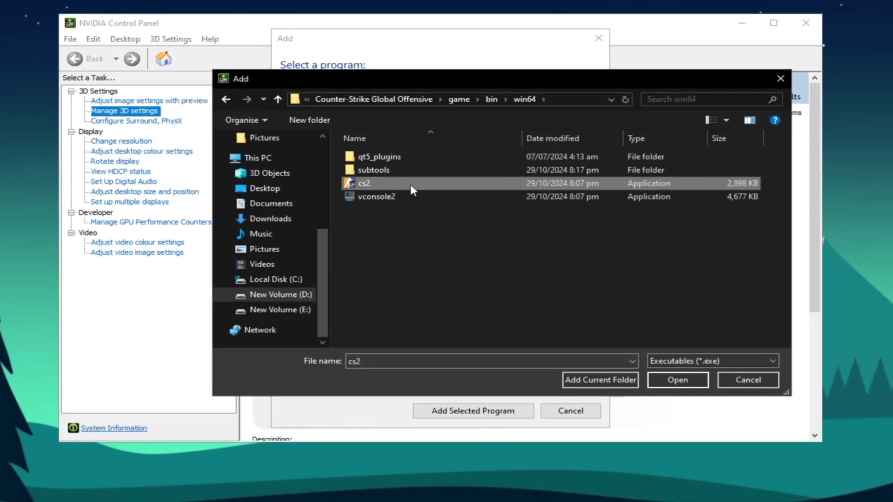
{"action": "left_click", "coordinate": [678, 380]}
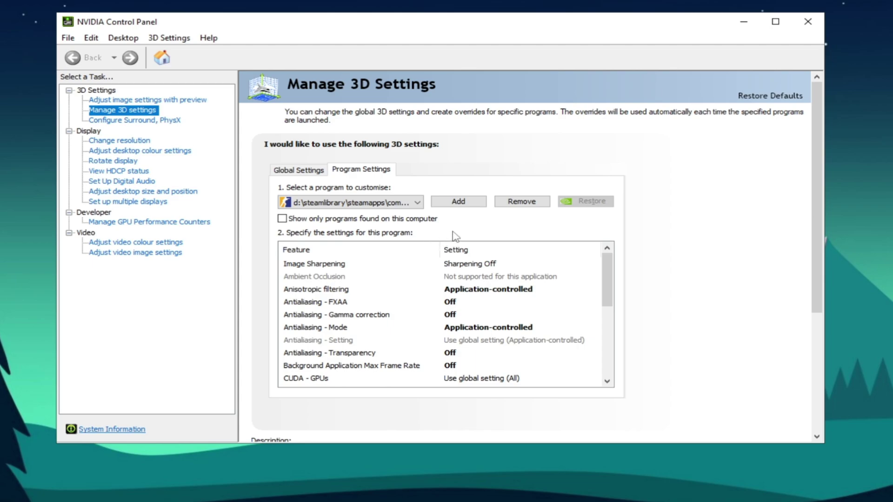
{"action": "left_click", "coordinate": [318, 265]}
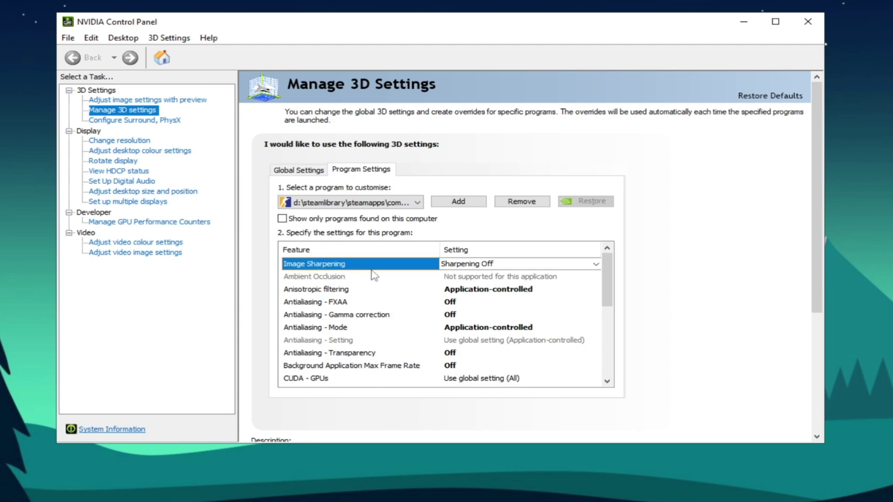
{"action": "left_click", "coordinate": [496, 269]}
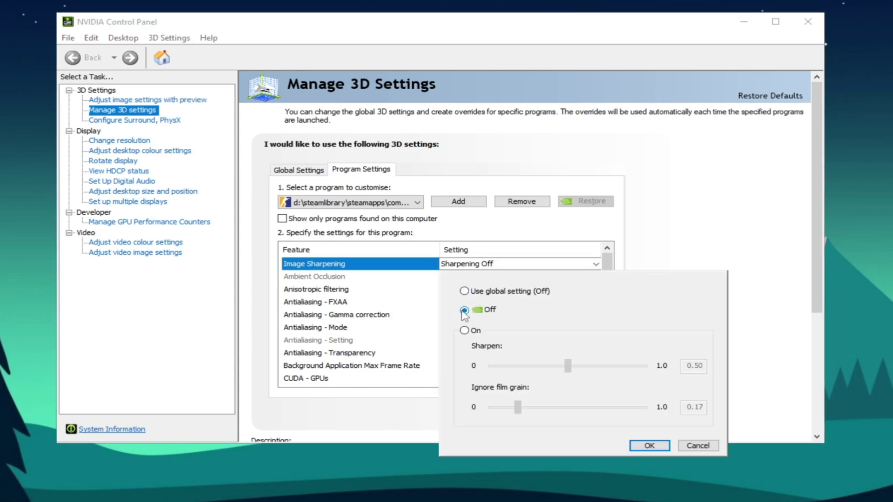
{"action": "left_click", "coordinate": [325, 289]}
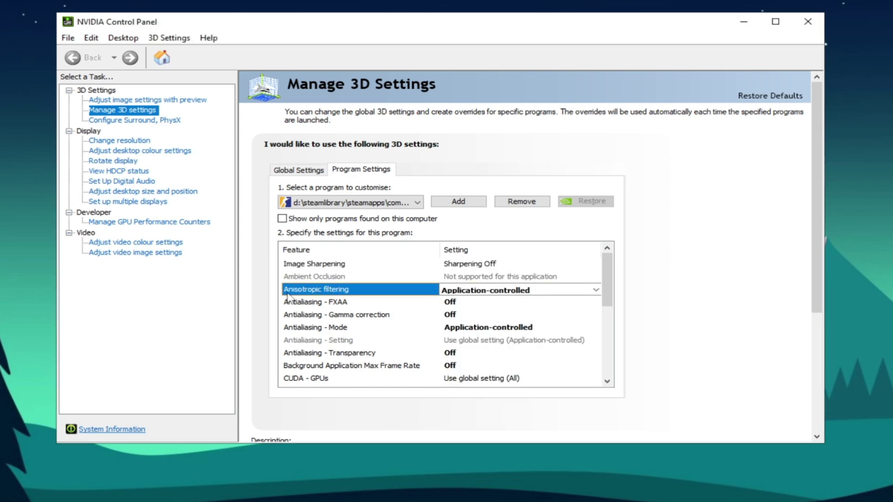
{"action": "left_click", "coordinate": [475, 290]}
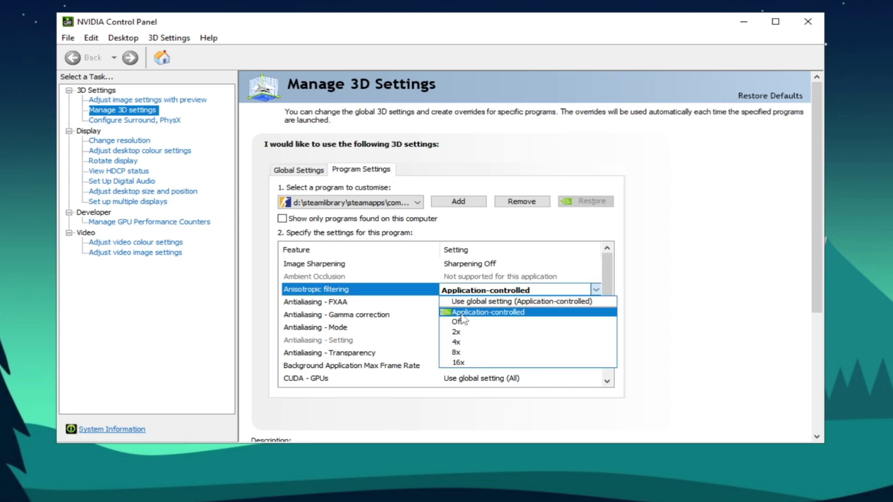
{"action": "left_click", "coordinate": [462, 313]}
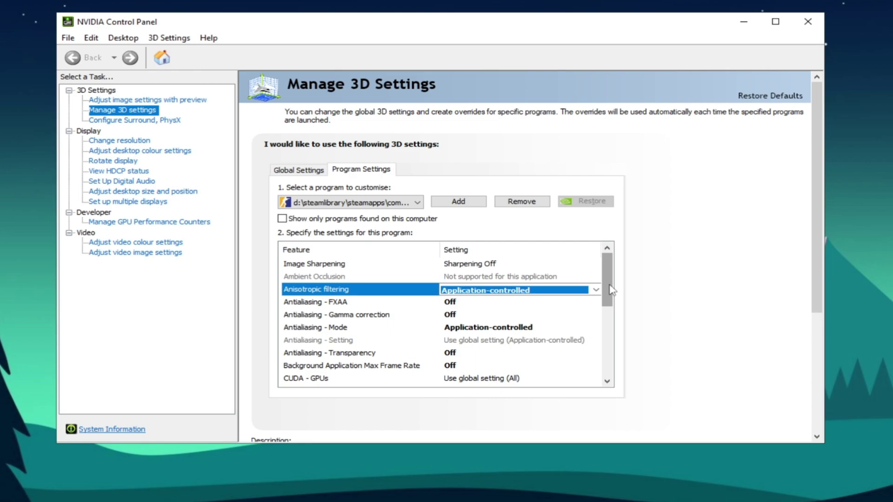
{"action": "left_click_drag", "start_coordinate": [605, 292], "coordinate": [606, 323]}
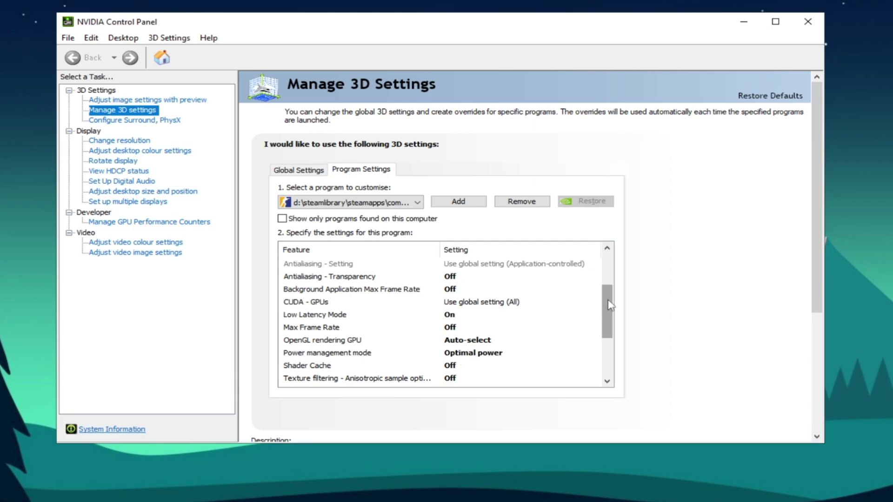
Scroll to the end of cs2's settings to confirm Triple buffering and Vertical sync are Off
{"action": "left_click_drag", "start_coordinate": [606, 309], "coordinate": [607, 340]}
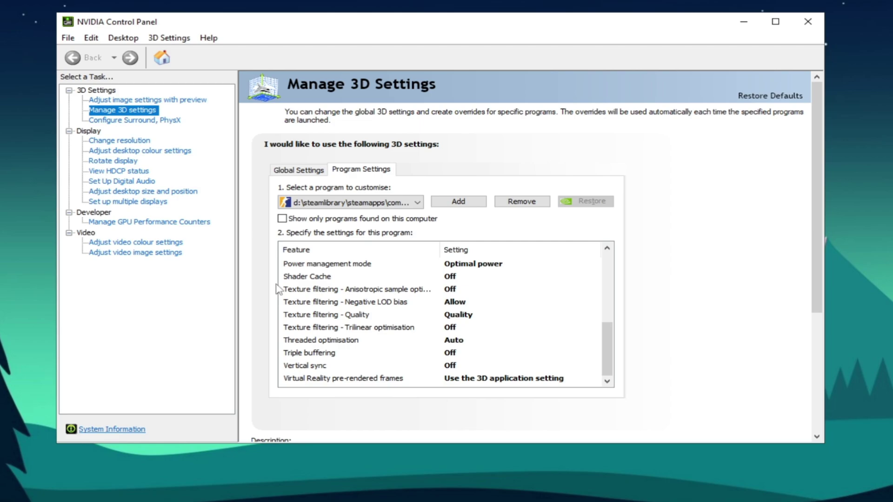